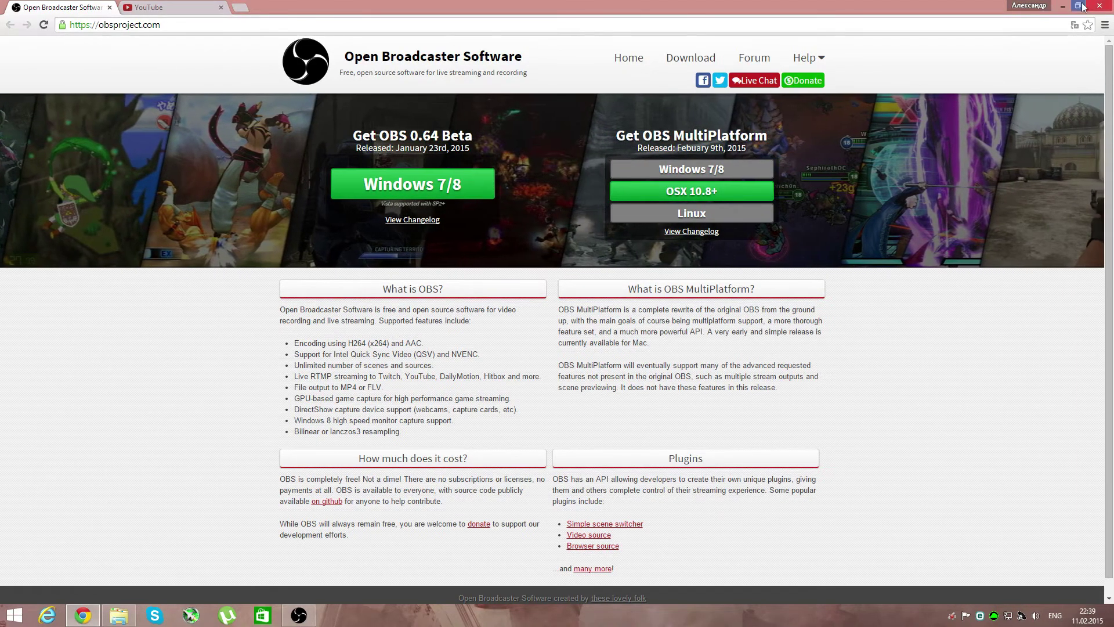
- Switch to Open Broadcaster Software and add a game (Игра) source named DayZ to the current scene
left_click(1062, 6)
left_click(300, 615)
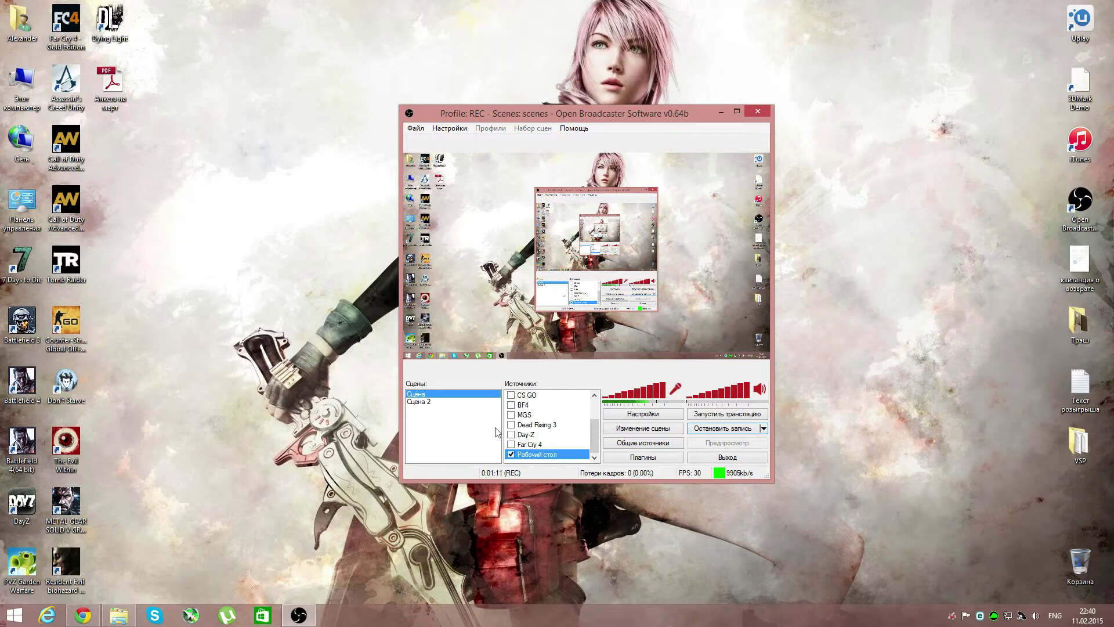
right_click(572, 458)
mouse_move(639, 467)
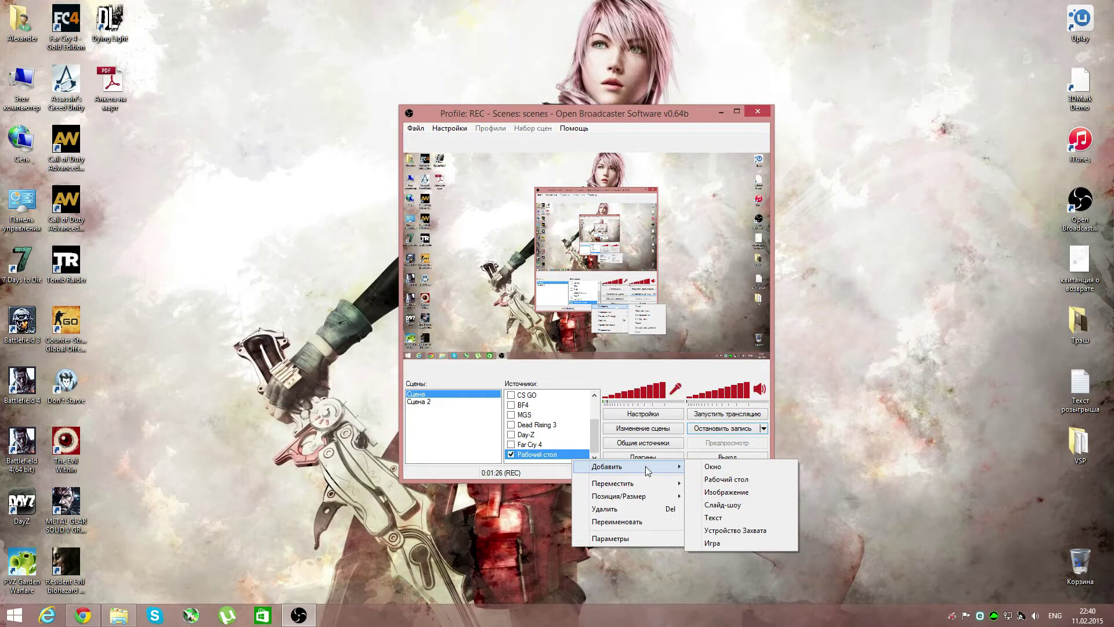
right_click(580, 399)
left_click(559, 470)
right_click(559, 463)
mouse_move(583, 470)
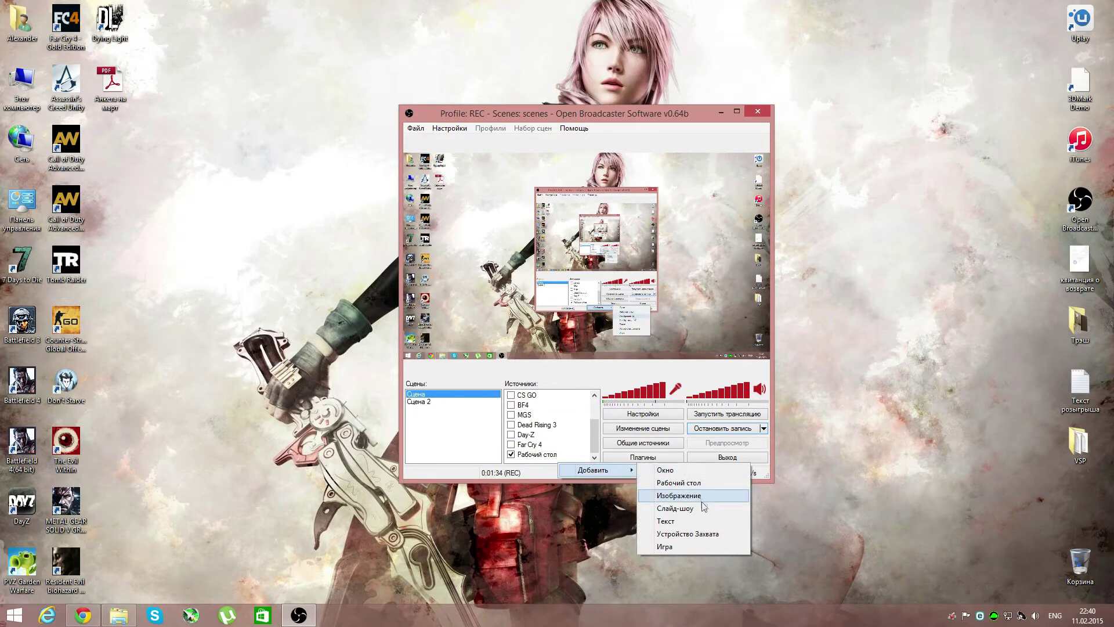
left_click(697, 544)
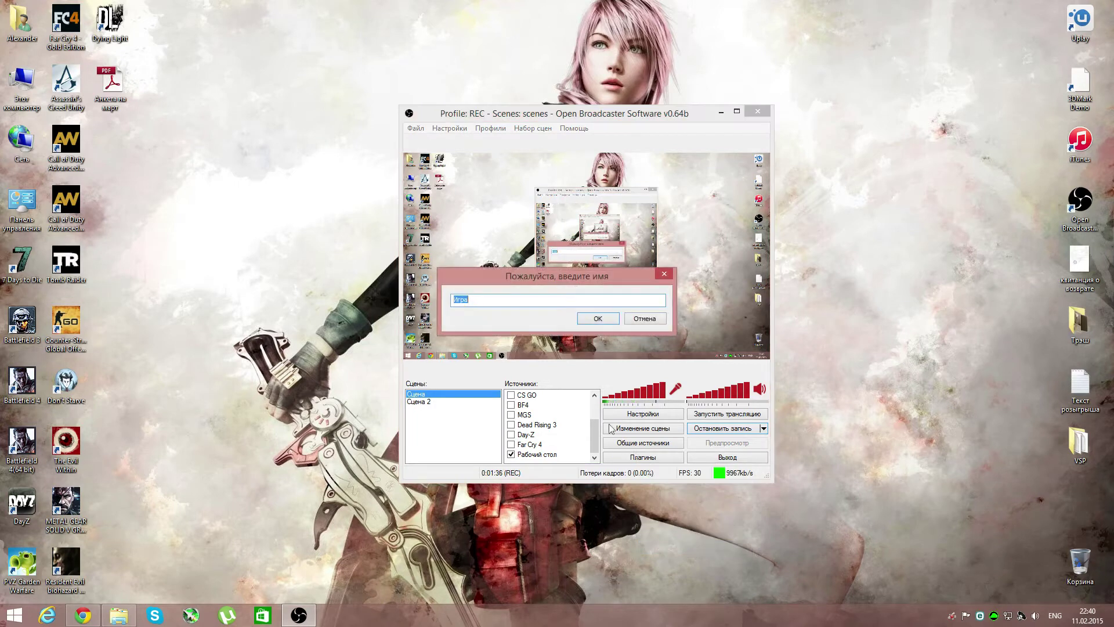
type("DayZ")
left_click(598, 319)
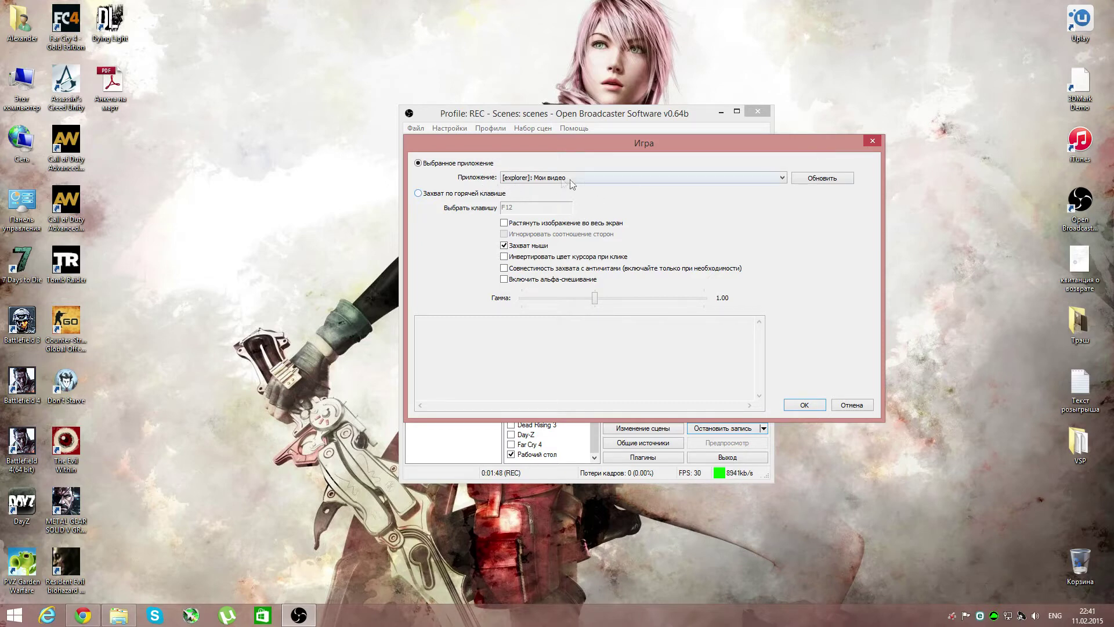
- Check the applications available for the DayZ game source, keep [explorer]: Мои видео selected, and confirm the source
left_click(767, 181)
left_click(763, 179)
left_click(615, 180)
left_click(615, 180)
left_click(604, 179)
left_click(605, 178)
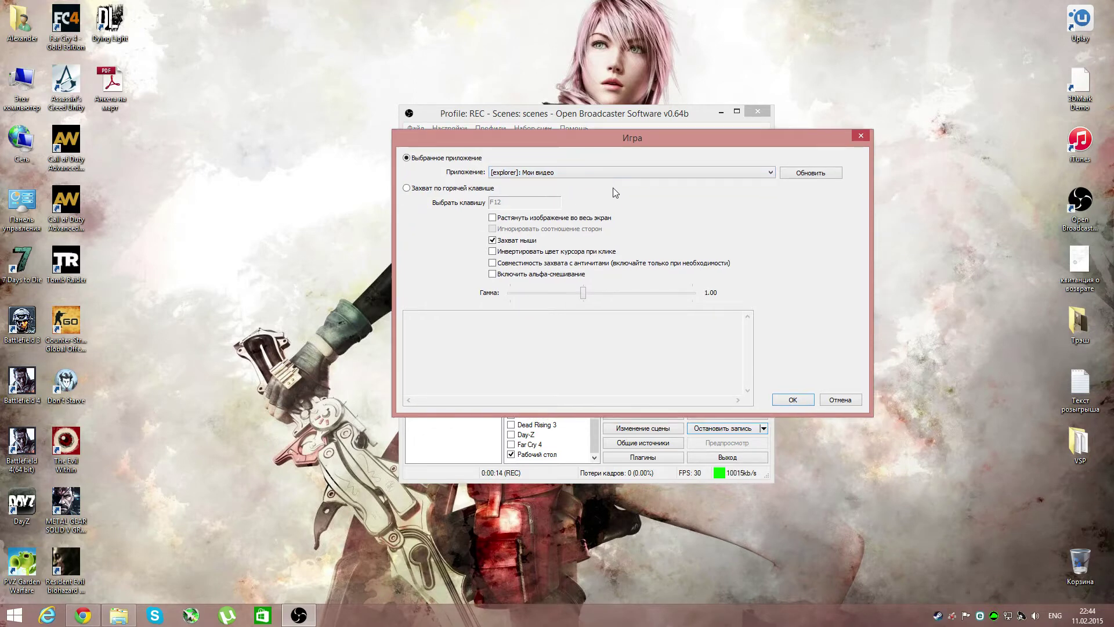
left_click(792, 400)
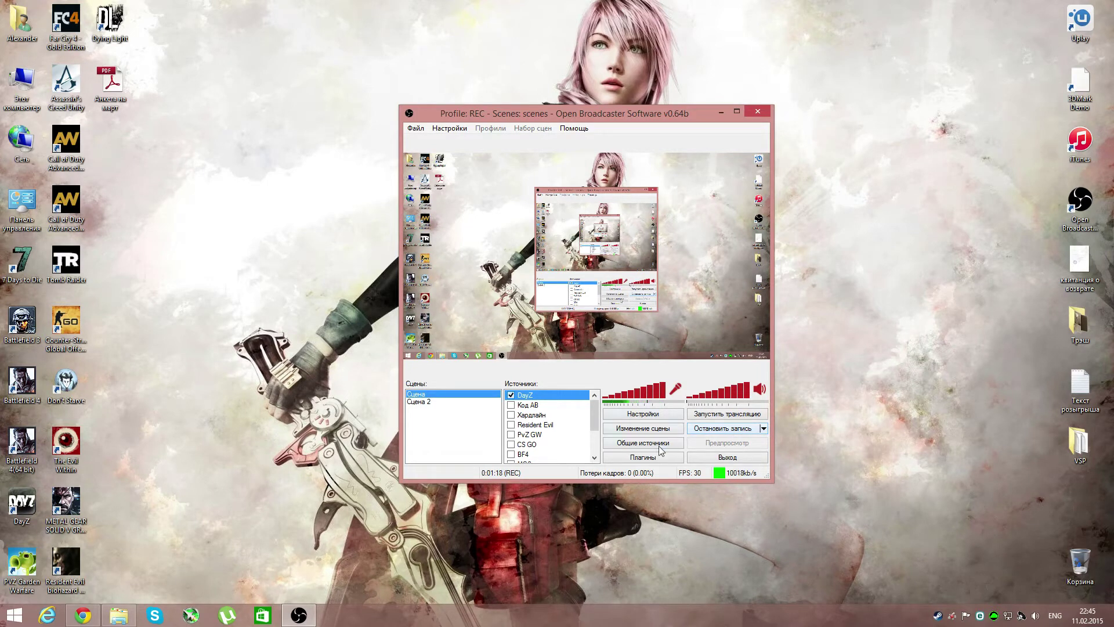
- Examine the encoding, broadcast, video, audio, hotkey, advanced, Quick Sync and noise gate settings, and close the settings
left_click(635, 414)
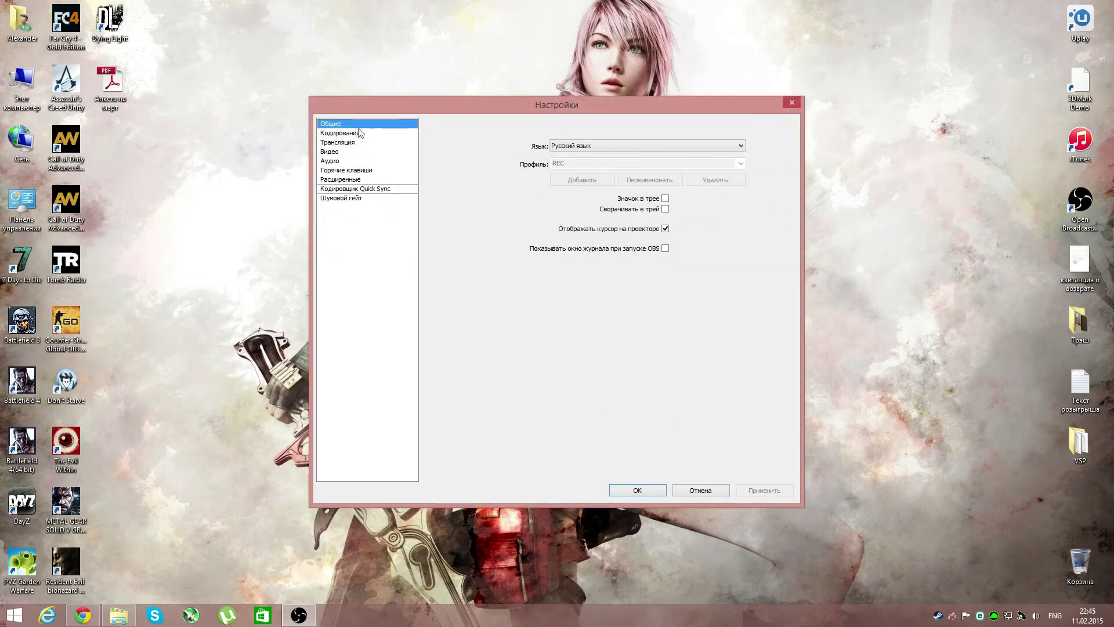
left_click(364, 133)
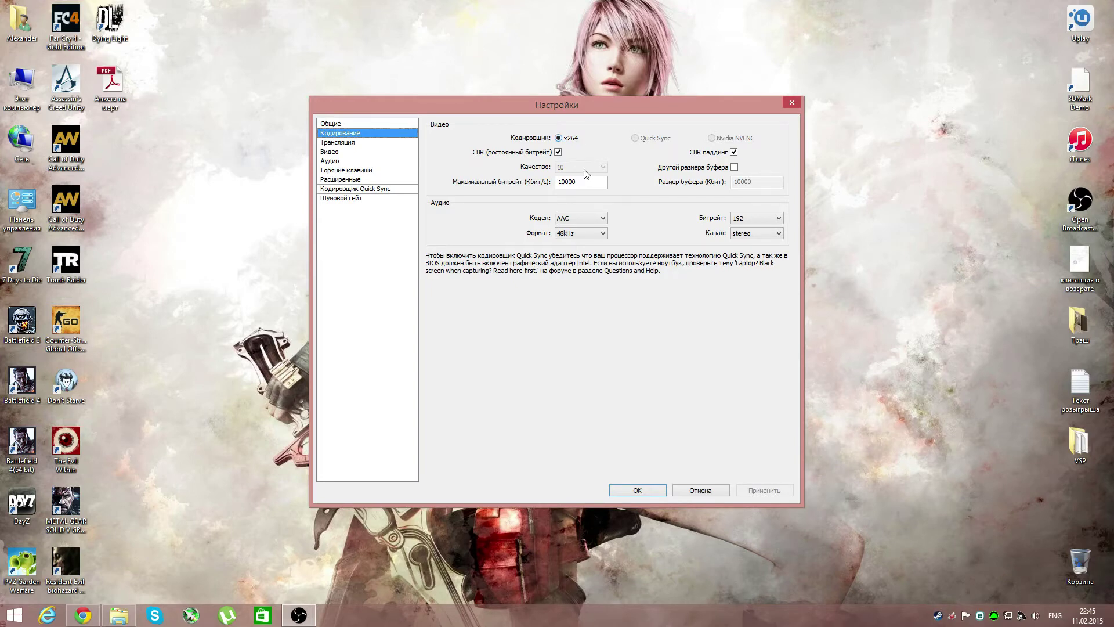
mouse_move(582, 183)
left_click(350, 151)
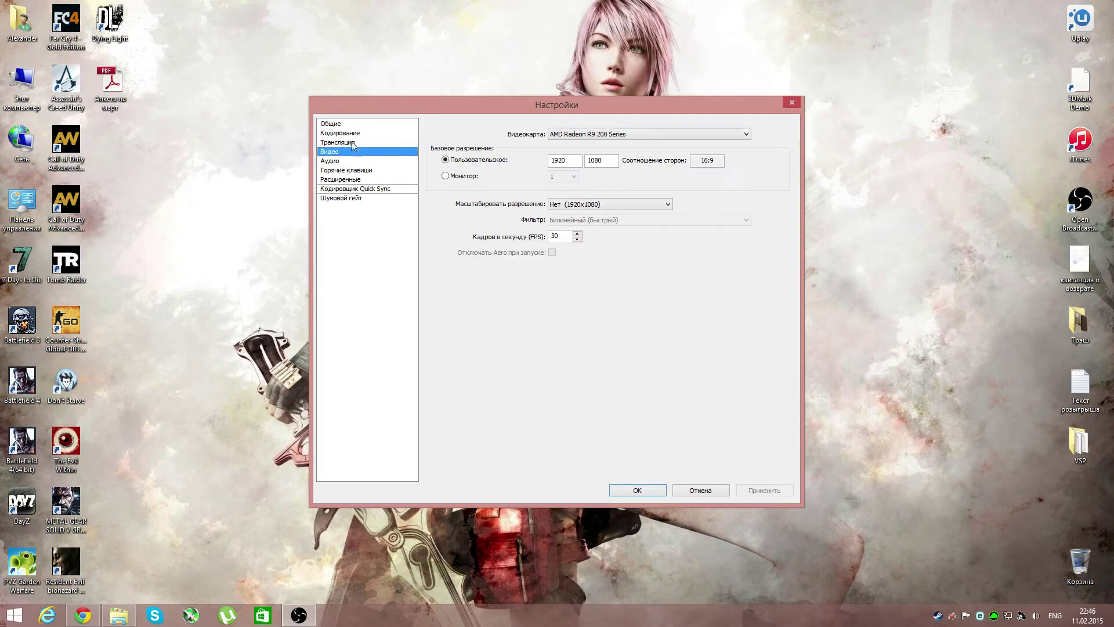
left_click(350, 143)
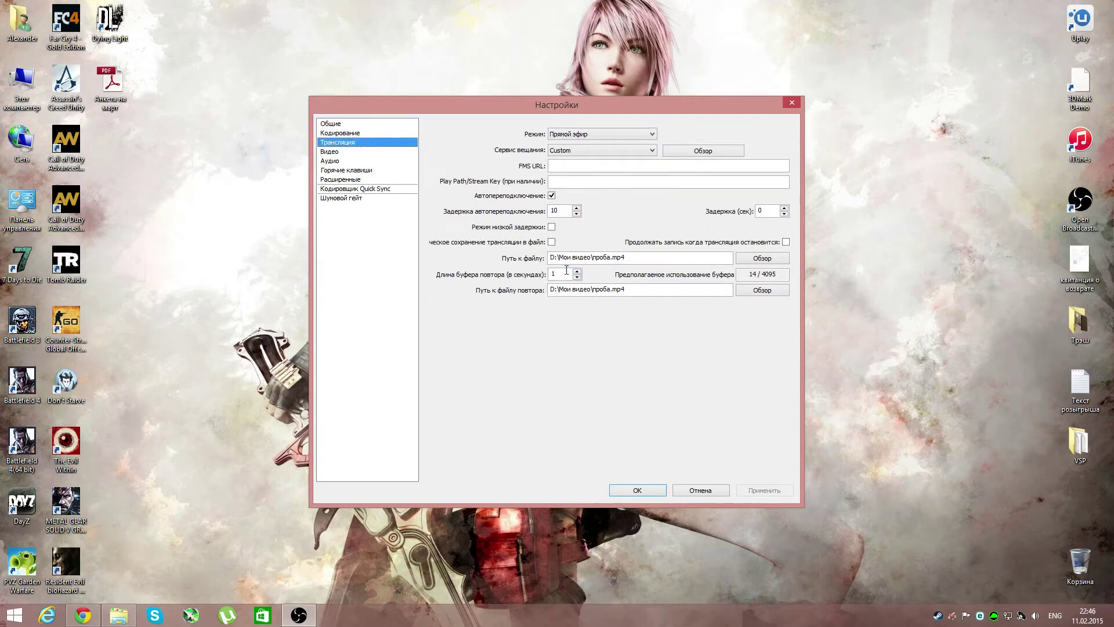
left_click(349, 153)
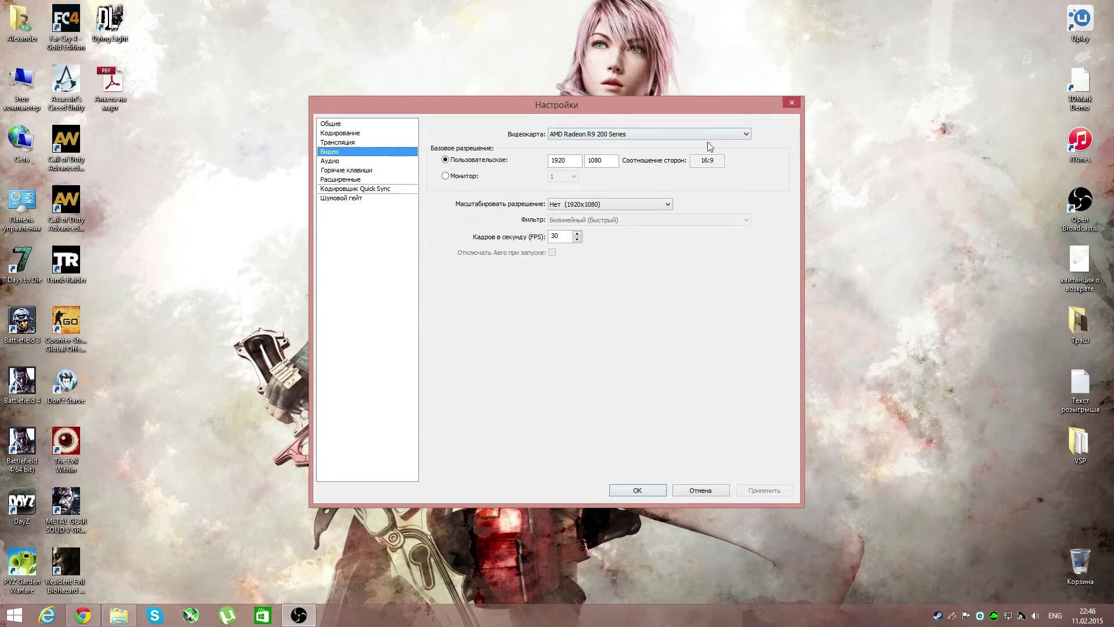
left_click(747, 134)
left_click(747, 134)
left_click(348, 161)
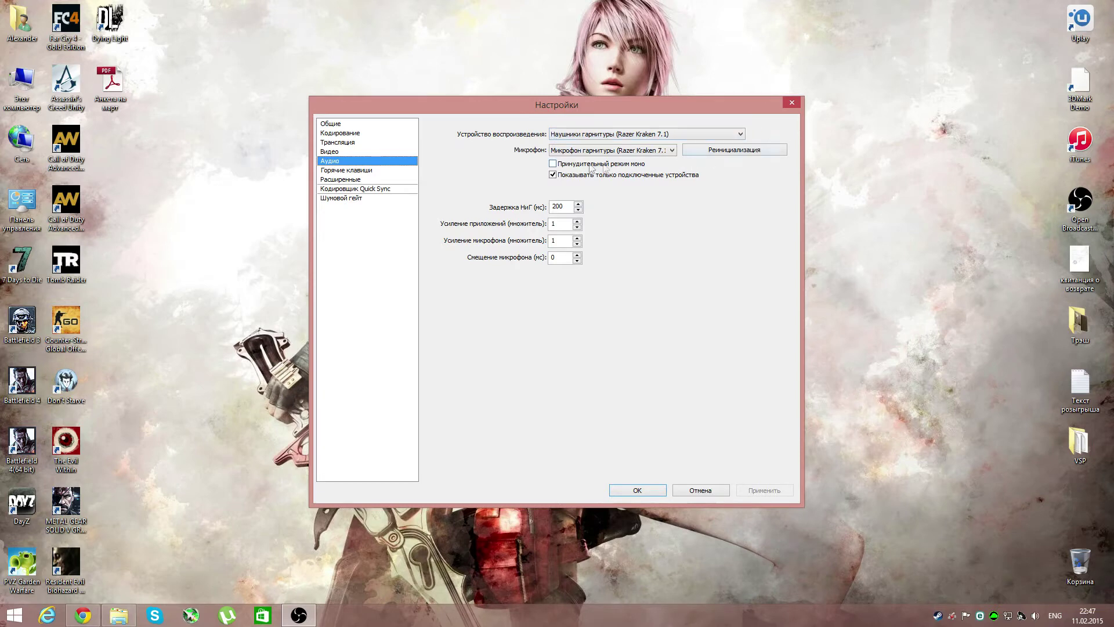
left_click(351, 170)
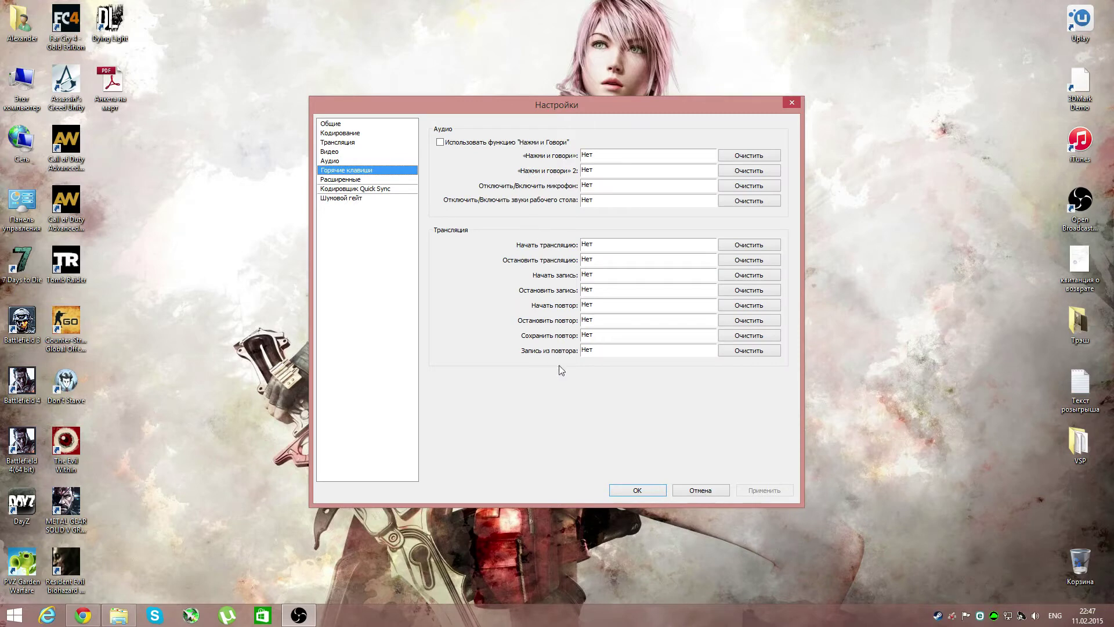
left_click(351, 181)
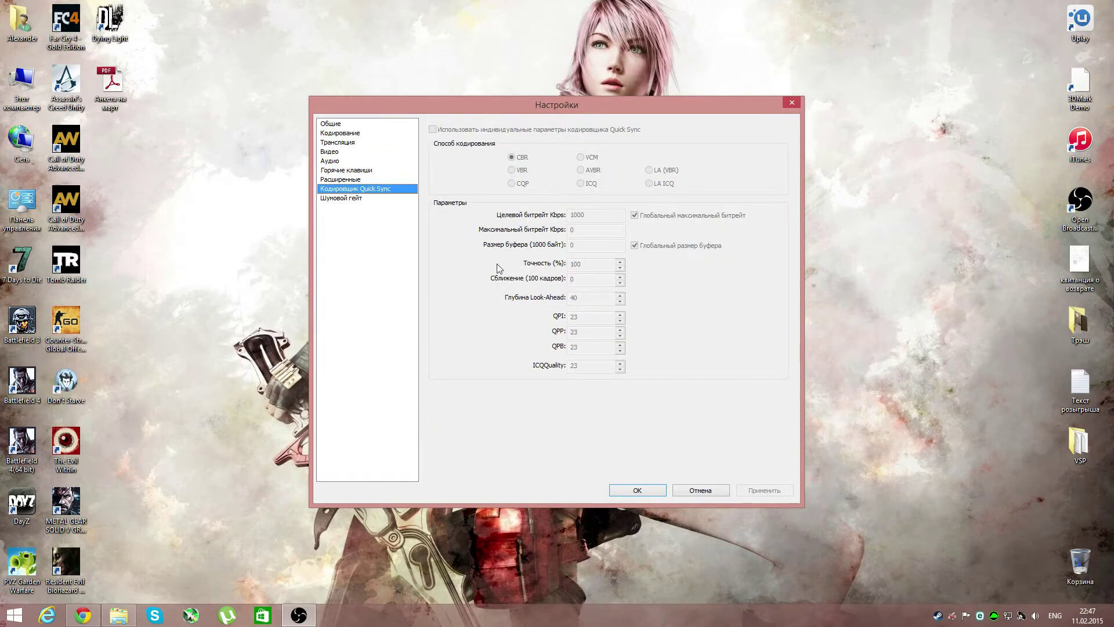
left_click(348, 198)
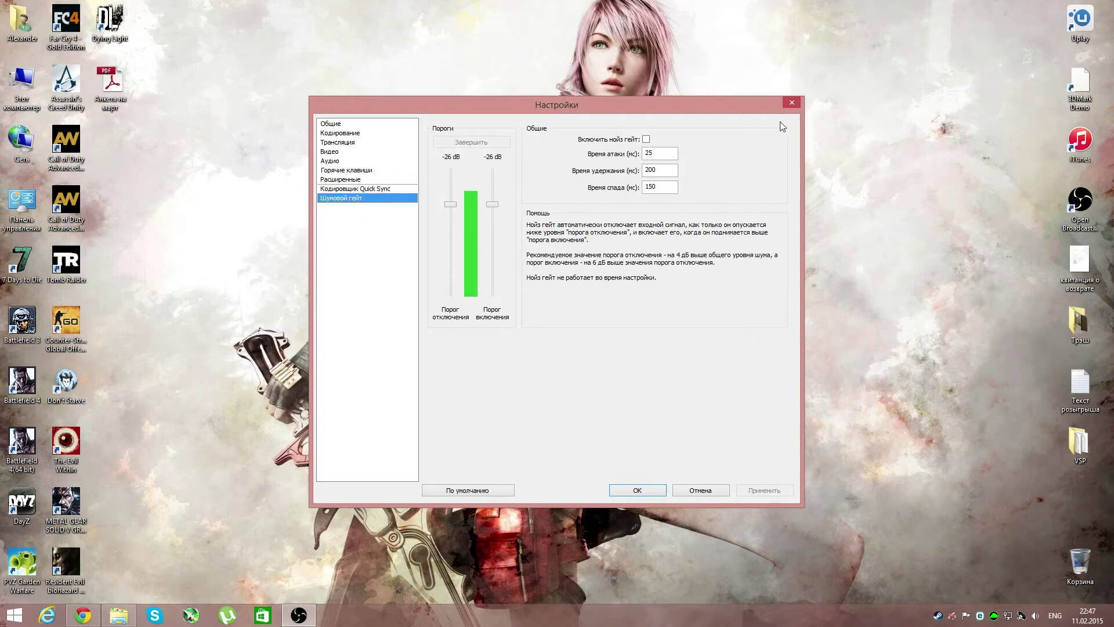
left_click(791, 103)
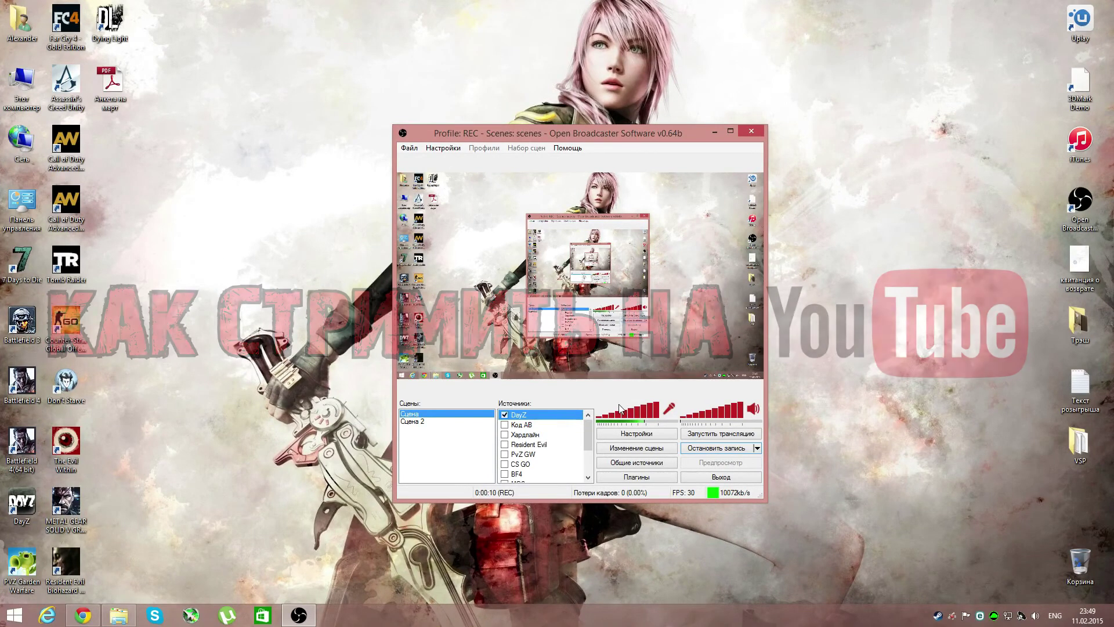
- Set the maximum video encoding bitrate to 3000 kbit/s and apply the change
left_click(634, 434)
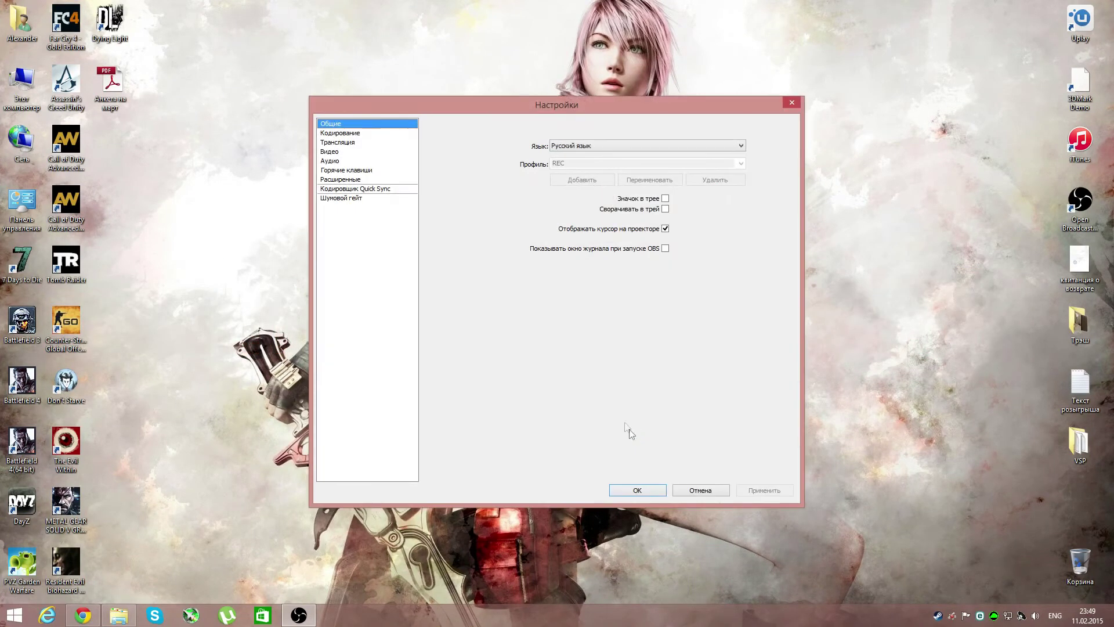
left_click(355, 134)
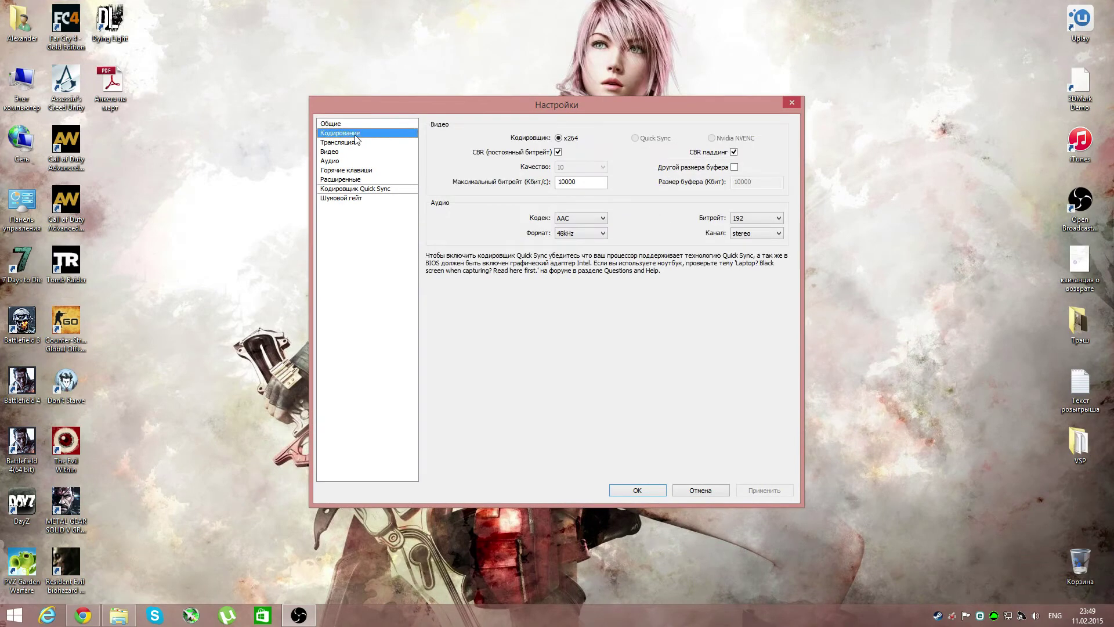
double_click(584, 182)
type("30")
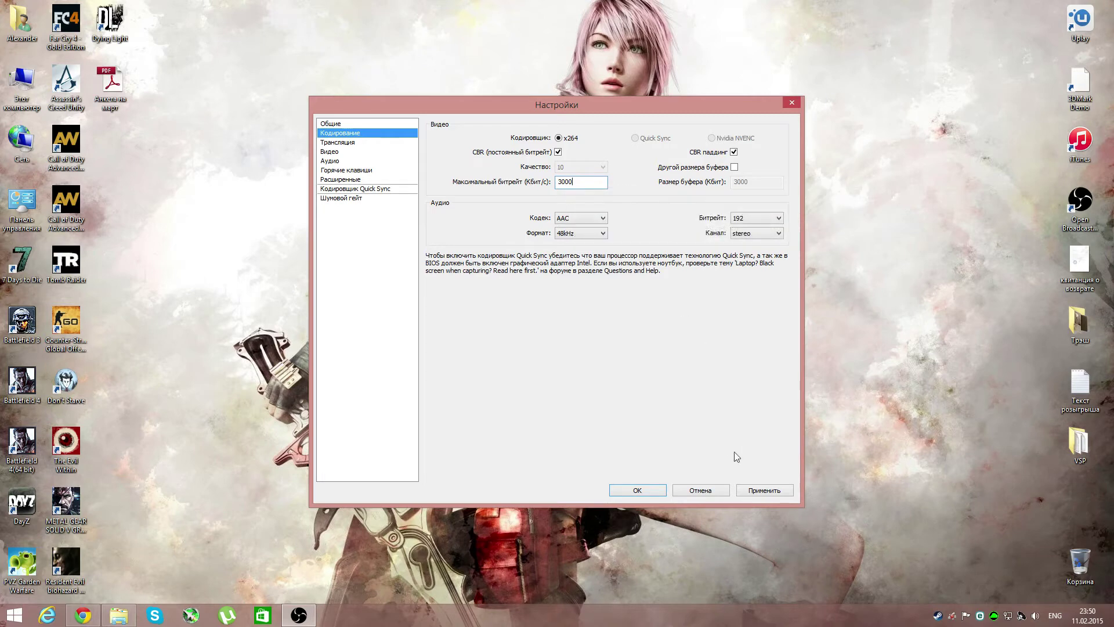
left_click(764, 492)
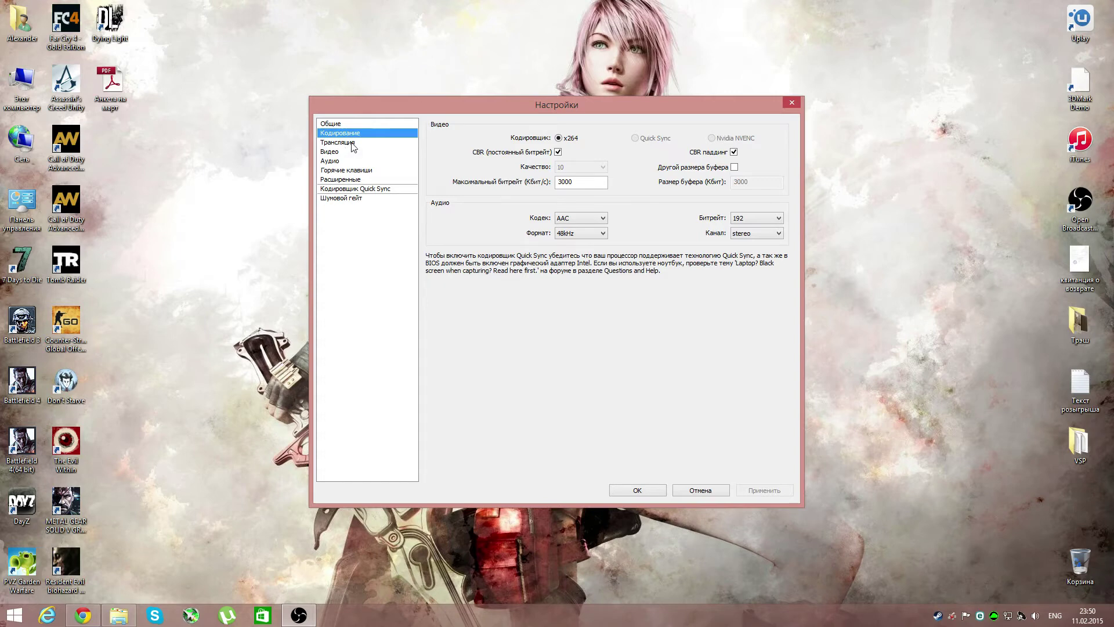
- Set the broadcast service to Youtube and its FMS URL to Primary Youtube ingest server
left_click(352, 143)
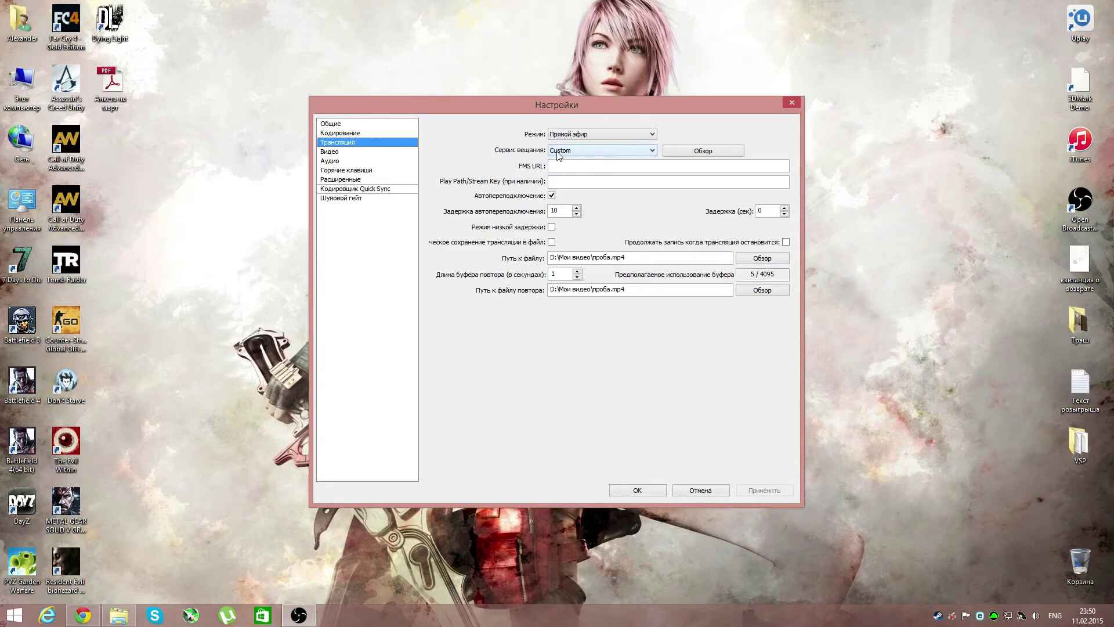
left_click(596, 151)
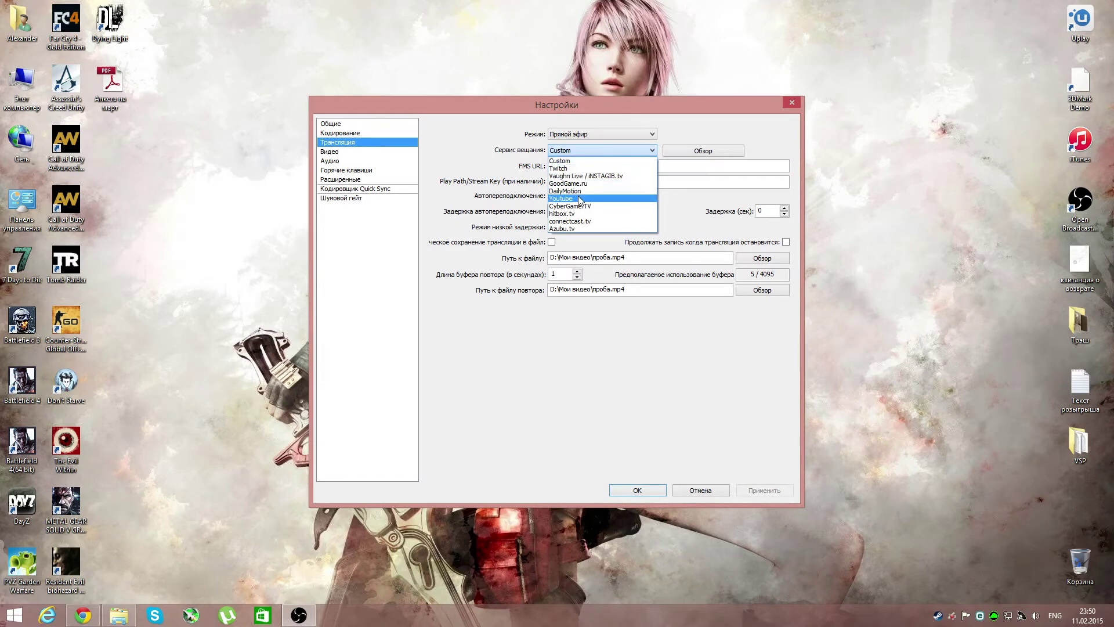
left_click(578, 198)
left_click(574, 166)
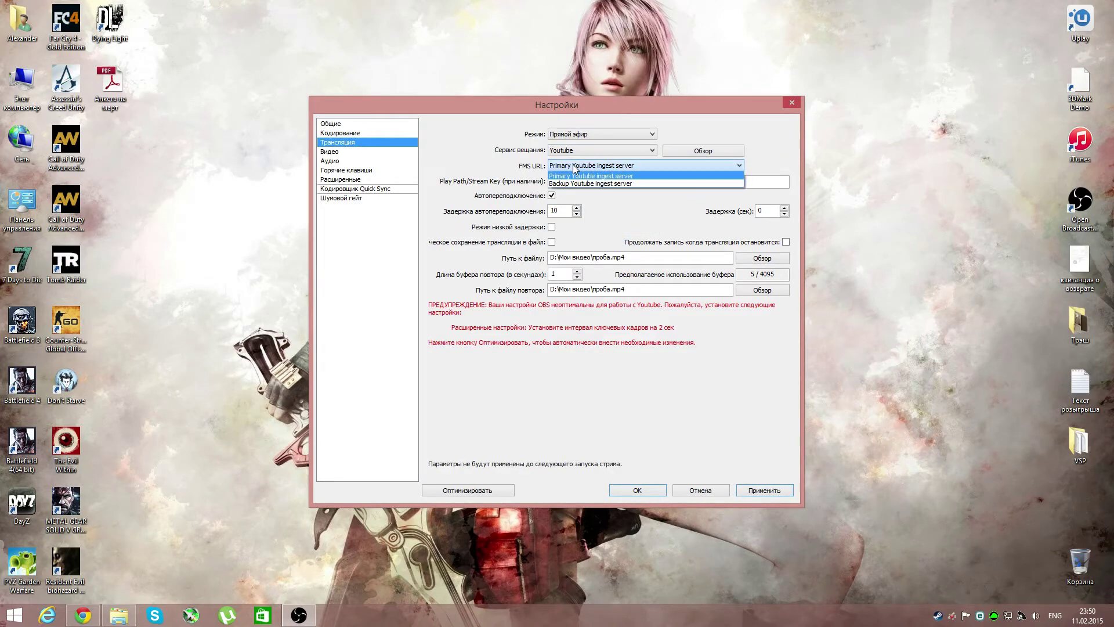
left_click(592, 174)
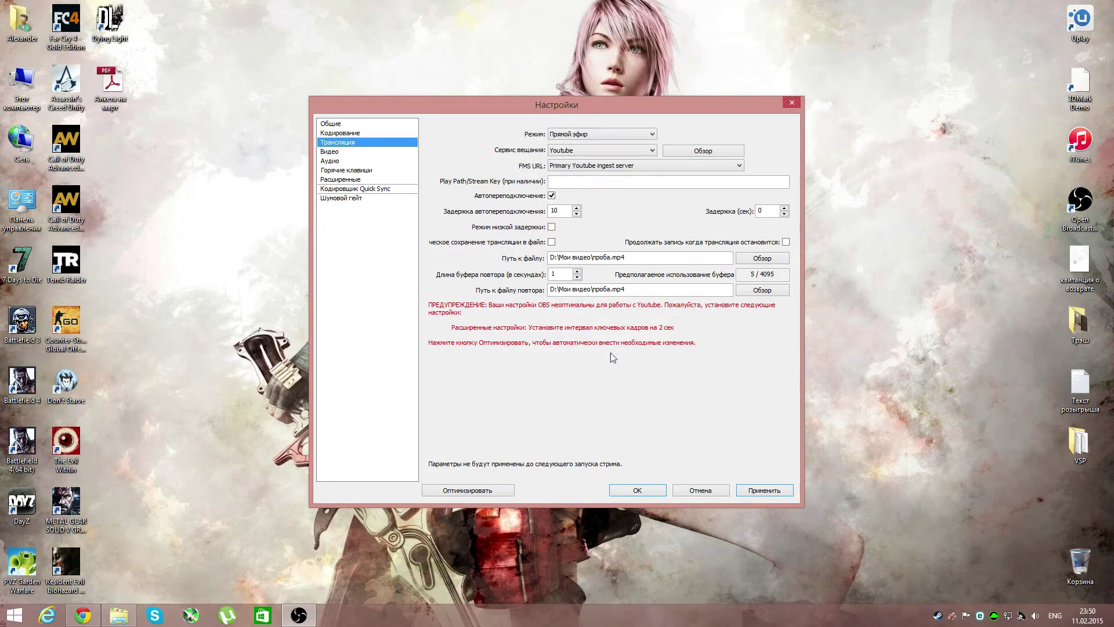
- Optimize the broadcast settings automatically for Youtube and apply the changes
left_click(496, 491)
left_click(581, 351)
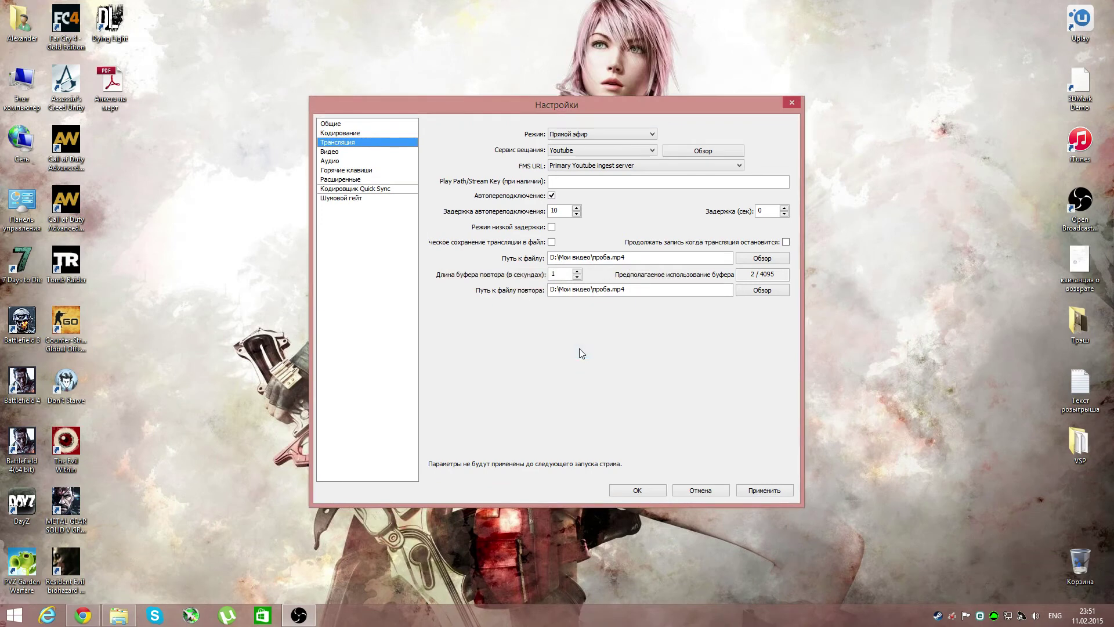
left_click(780, 493)
- Look over the video and audio settings and return to the broadcast settings
left_click(349, 151)
left_click(349, 161)
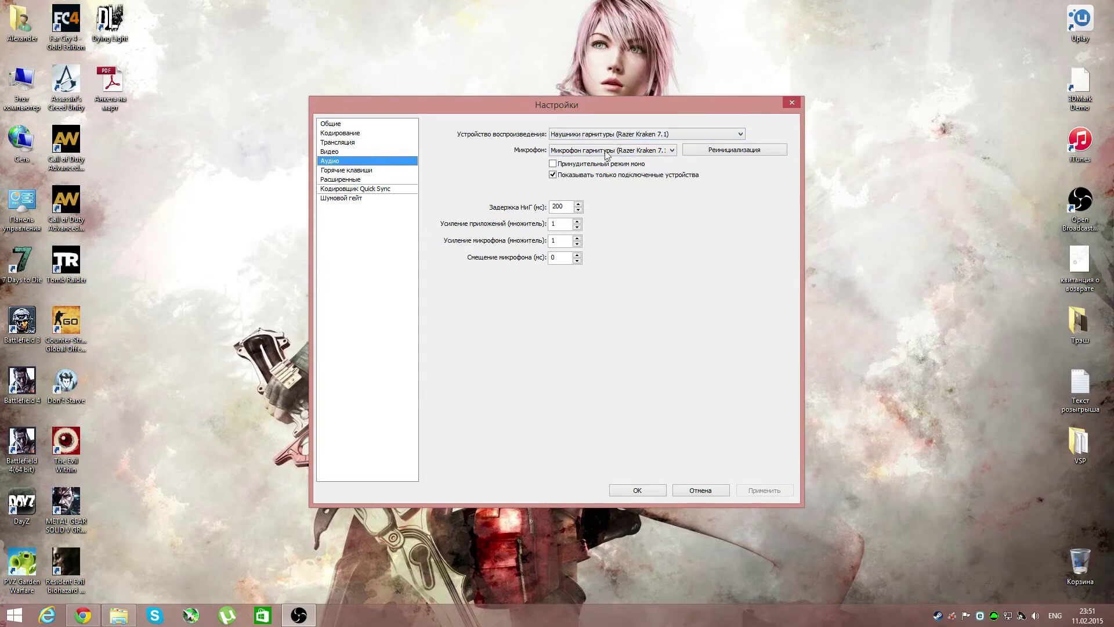
left_click(343, 142)
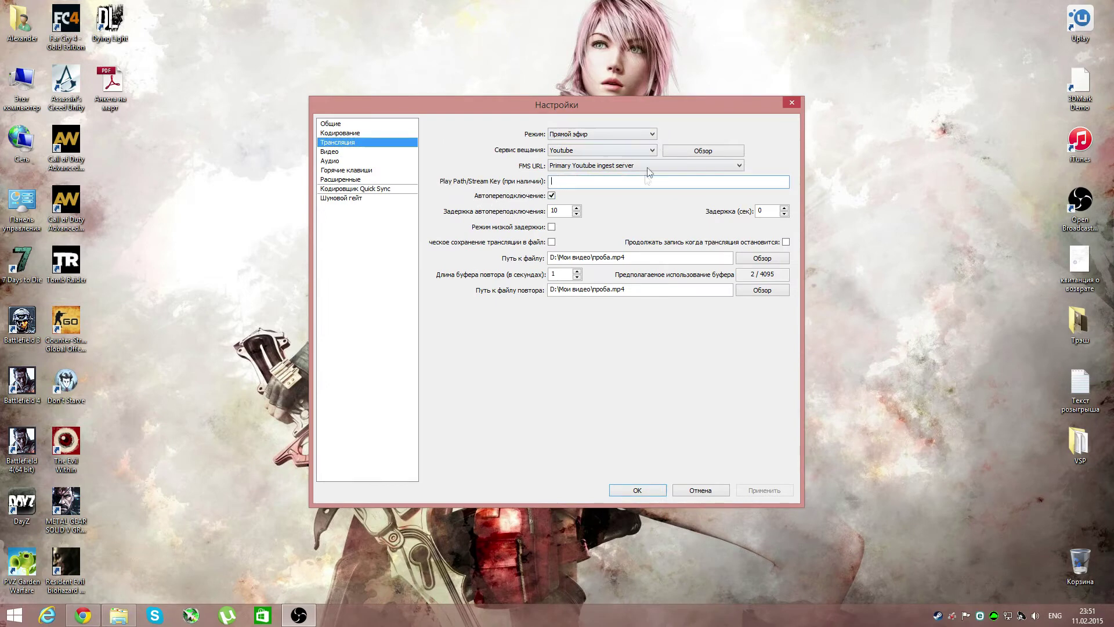
- Switch to YouTube in Chrome and start scheduling a new live broadcast from the channel's video manager
left_click(83, 616)
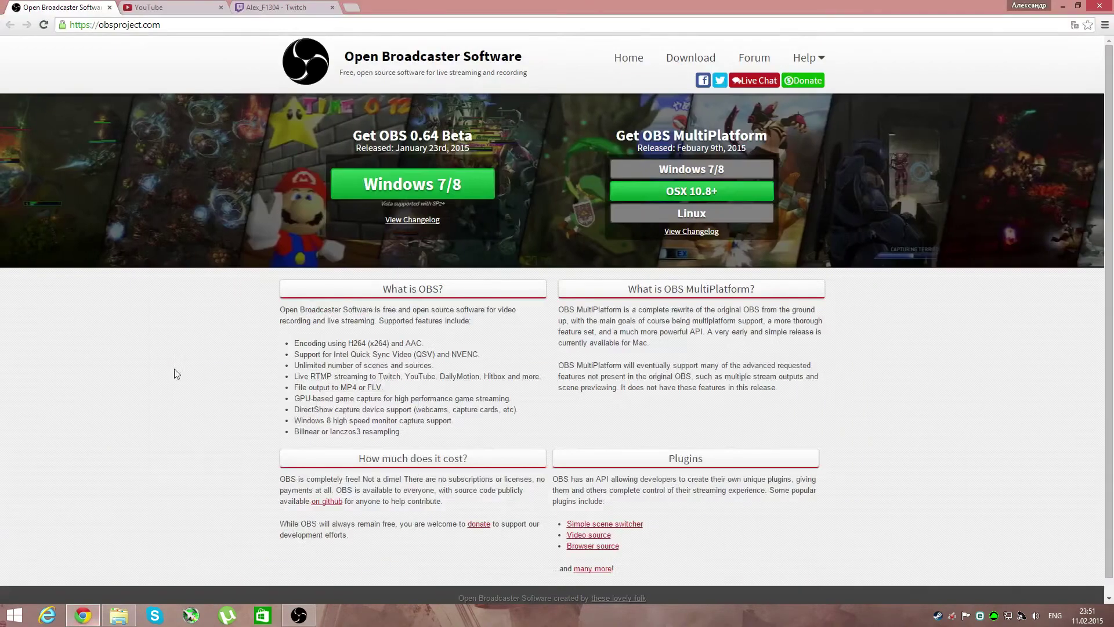
left_click(180, 7)
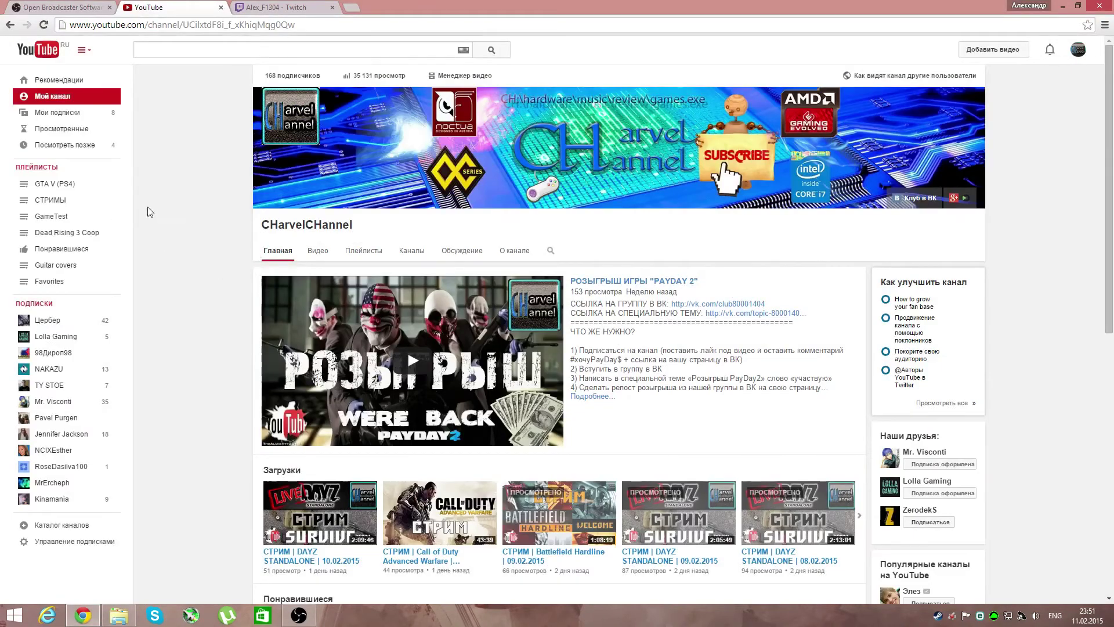
left_click(455, 81)
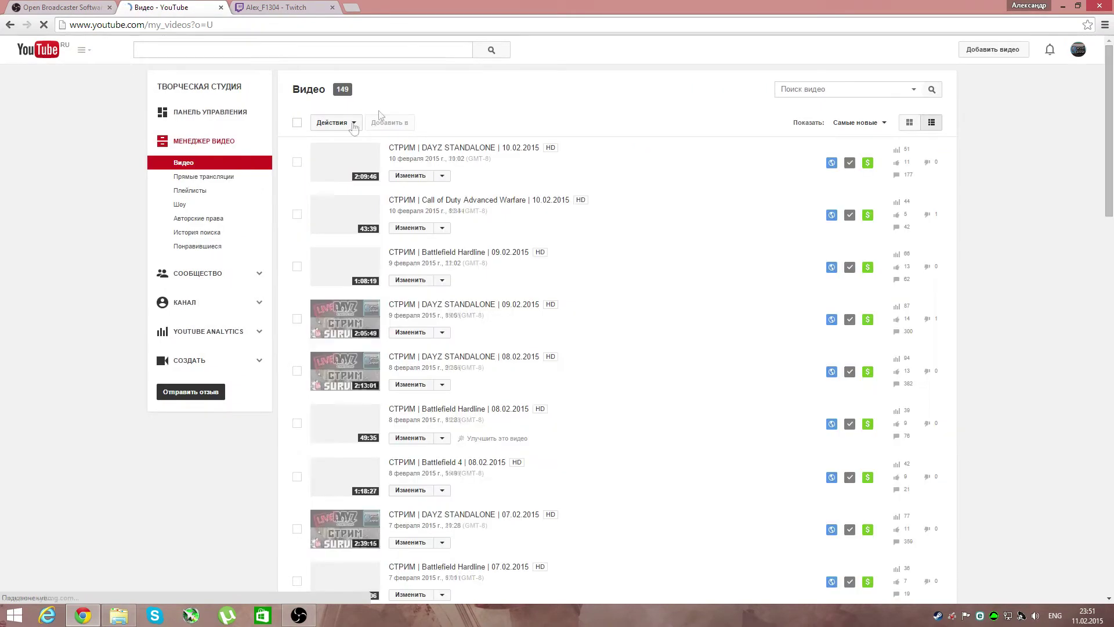
left_click(193, 177)
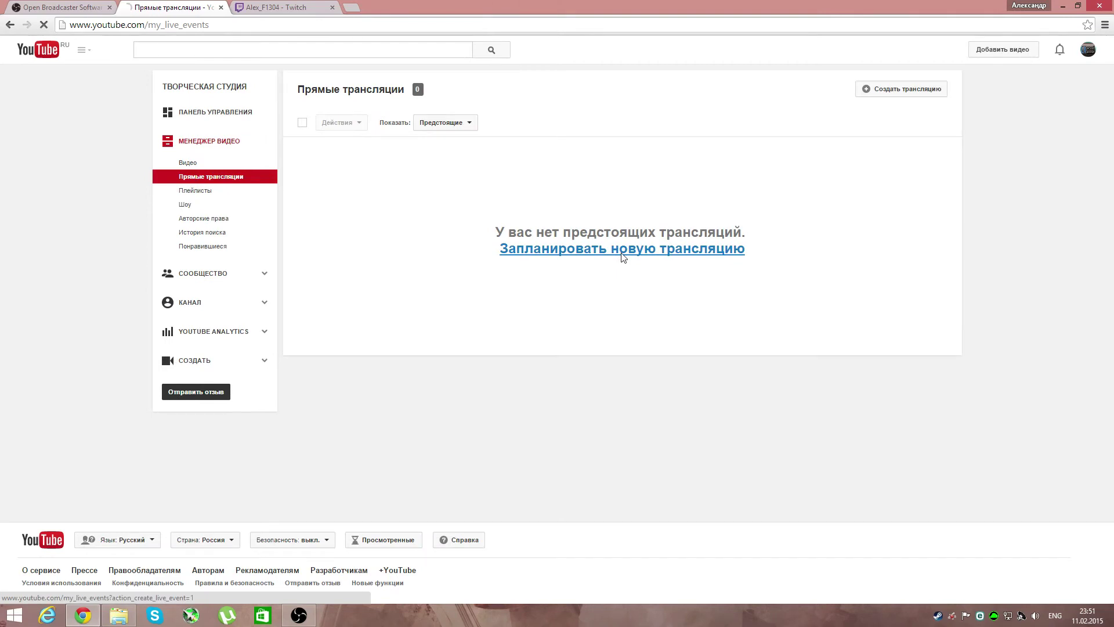
left_click(622, 258)
- Title the new live broadcast "Мой СТРИМ"
left_click(353, 188)
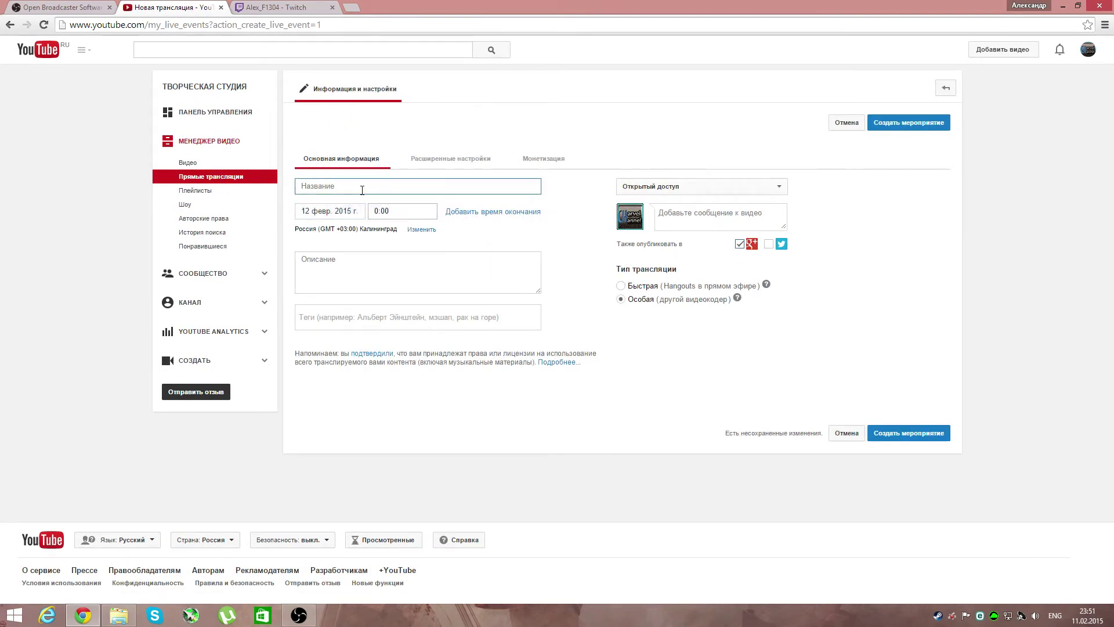
type("v")
key("BackSpace")
key("alt+shift")
type("Мой СТРИМ")
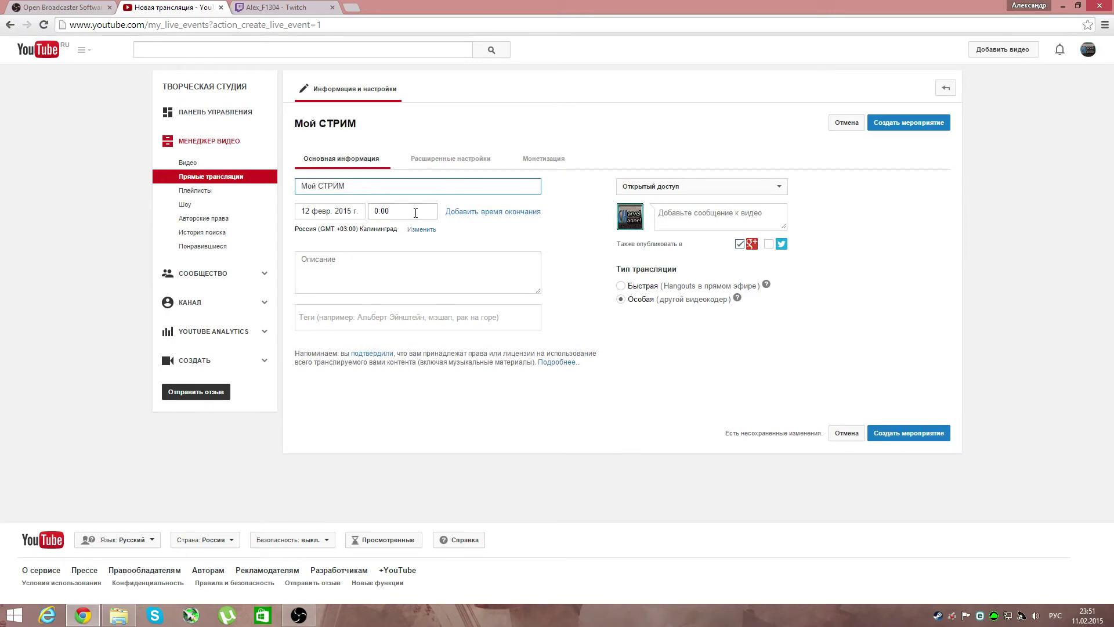
- Add an end time of 2:00 on 12 February 2015 to the broadcast and create the event
left_click(488, 212)
left_click(478, 214)
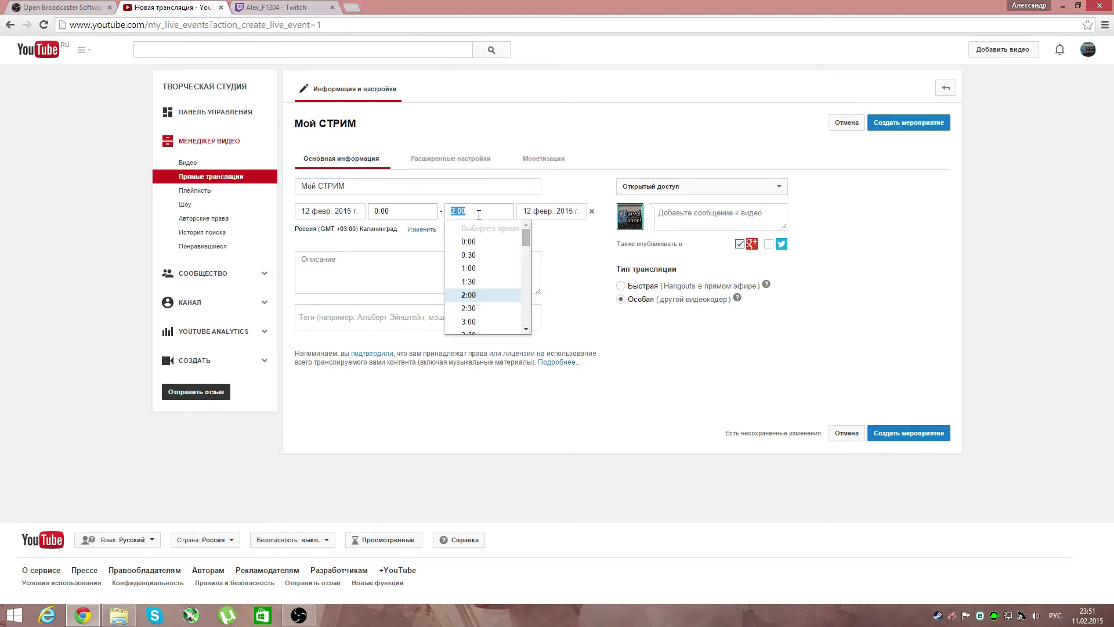
left_click(566, 237)
left_click(465, 262)
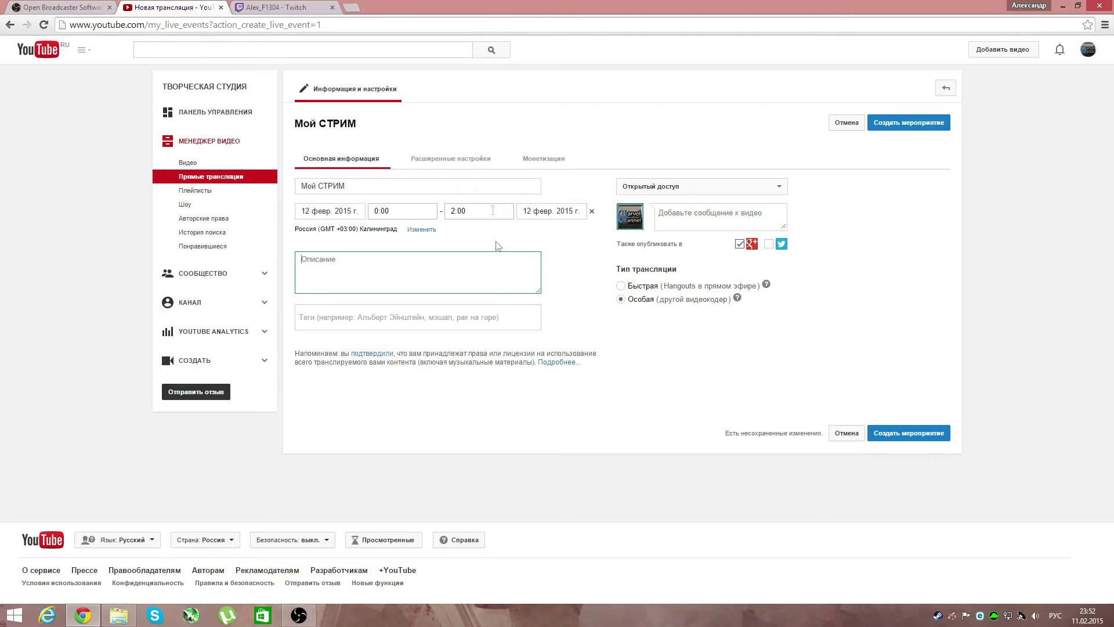
left_click(903, 123)
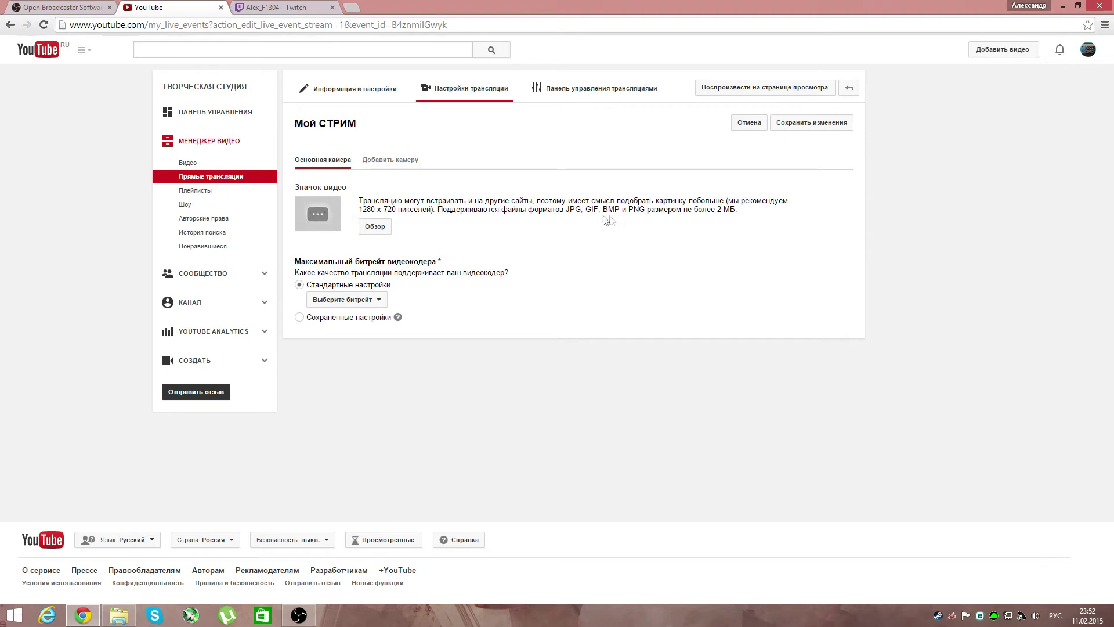
- Review the file format and resolution requirements for the video thumbnail and open the list of maximum encoder bitrates
left_click_drag(438, 211, 738, 211)
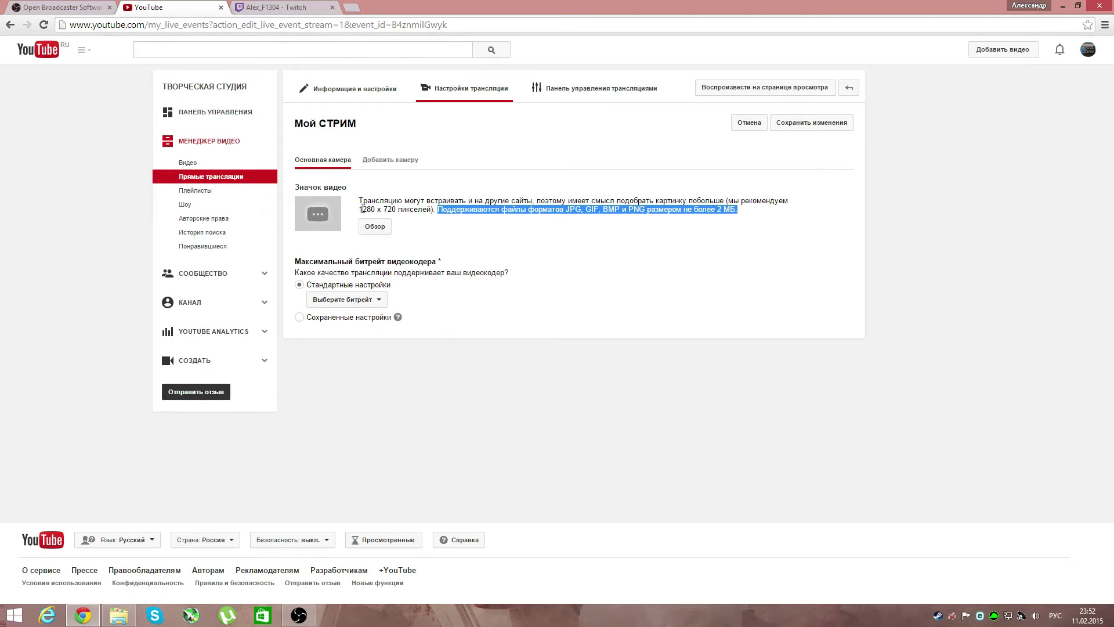
left_click_drag(361, 209, 397, 210)
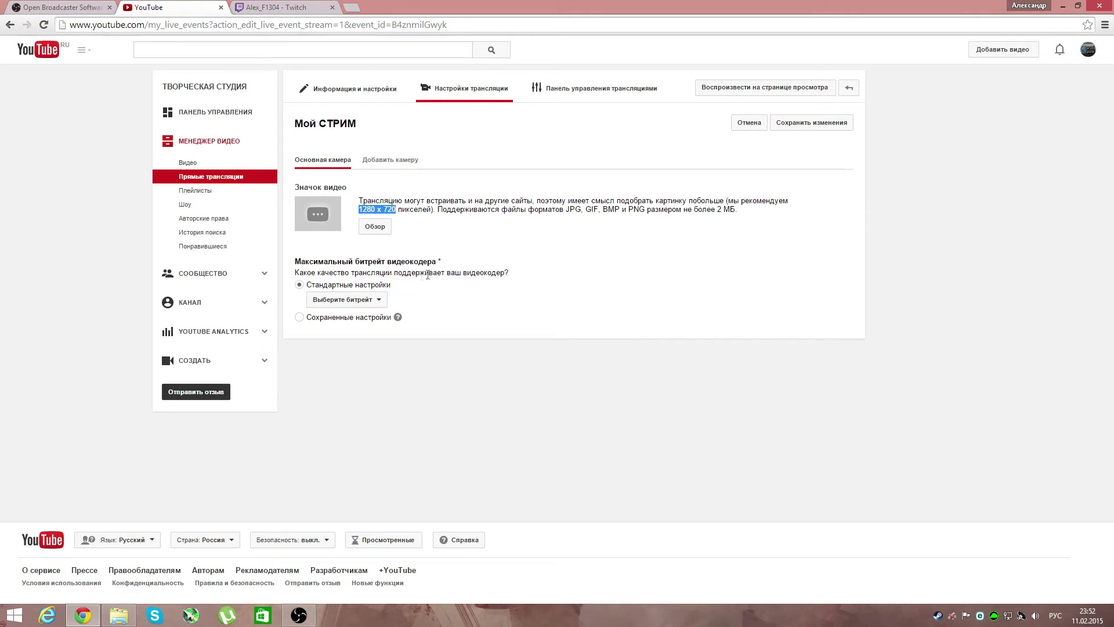
left_click(363, 299)
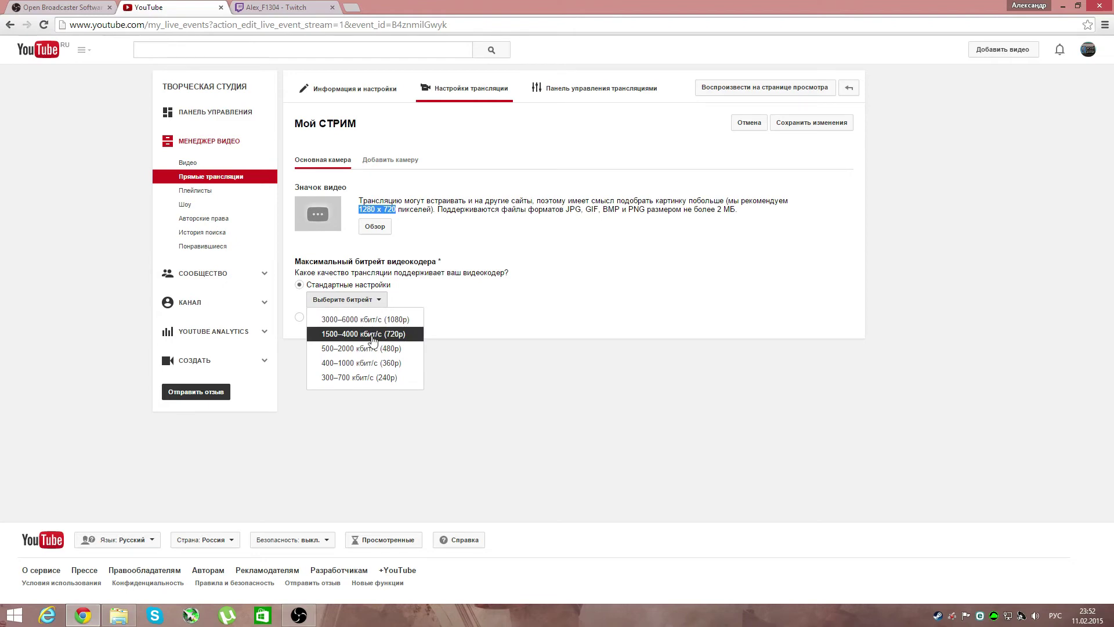